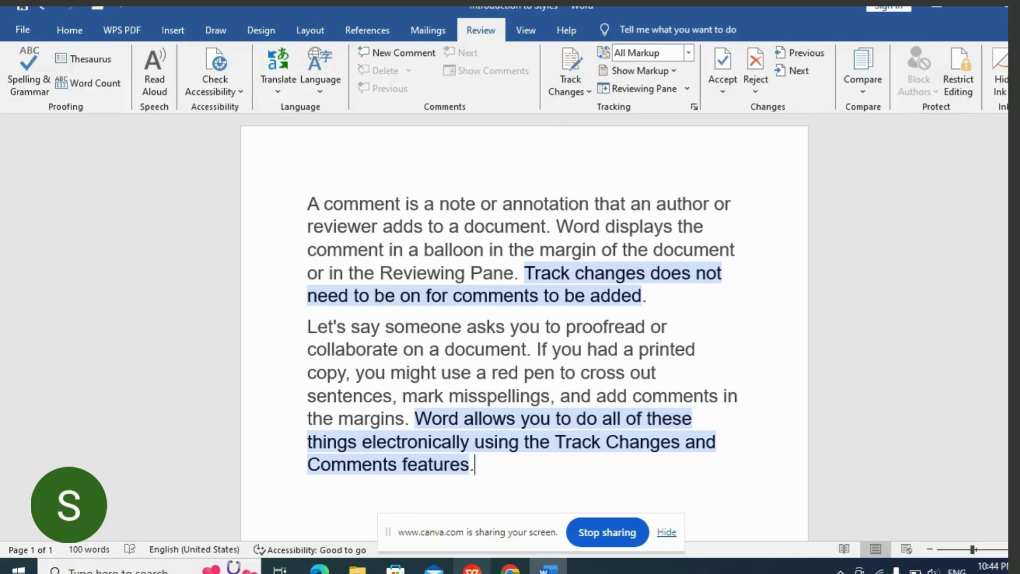
# Step: View the Section 1 slide in WPS Presentation and, back in the Word document, turn on Track Changes
pyautogui.click(472, 568)
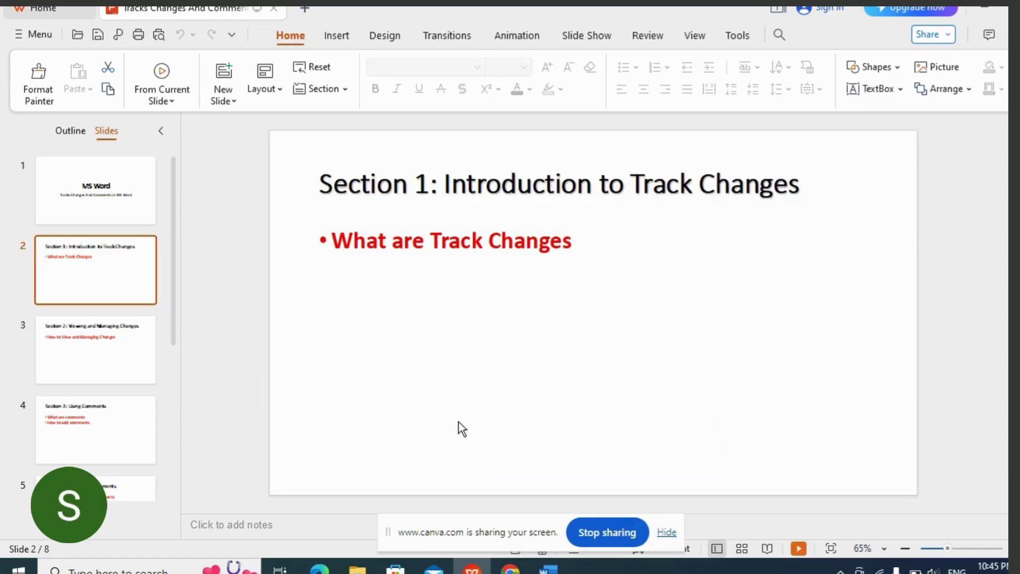
pyautogui.click(548, 568)
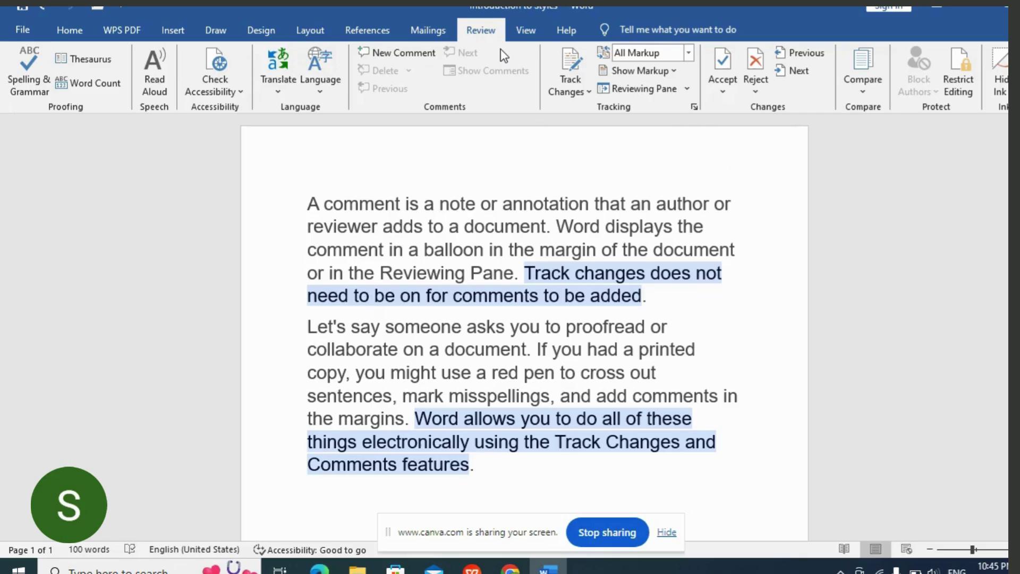
pyautogui.click(588, 93)
pyautogui.click(601, 106)
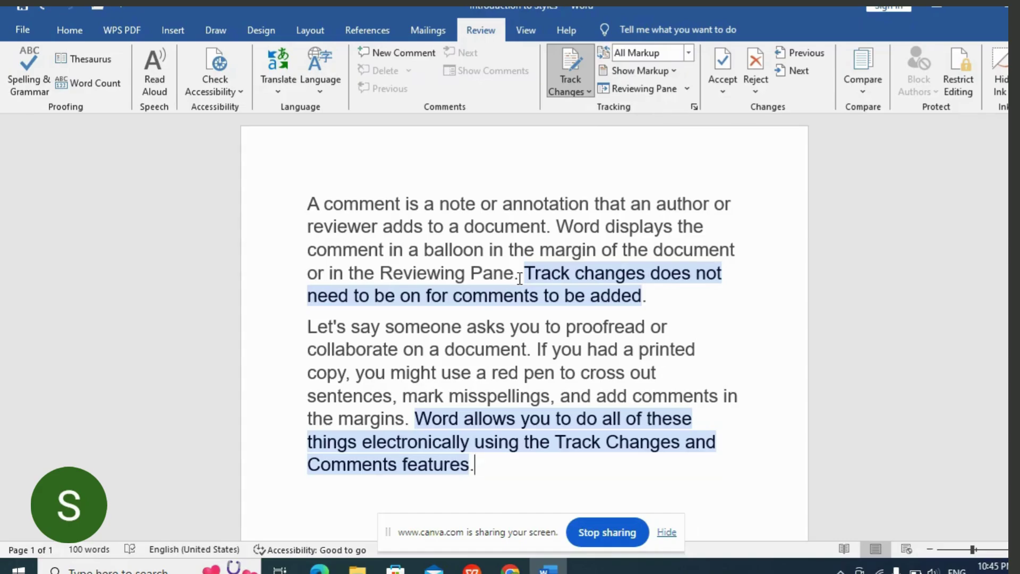
# Step: Add the line "Introduction of Track Changes" below the second paragraph
pyautogui.click(321, 506)
pyautogui.write('Introdu')
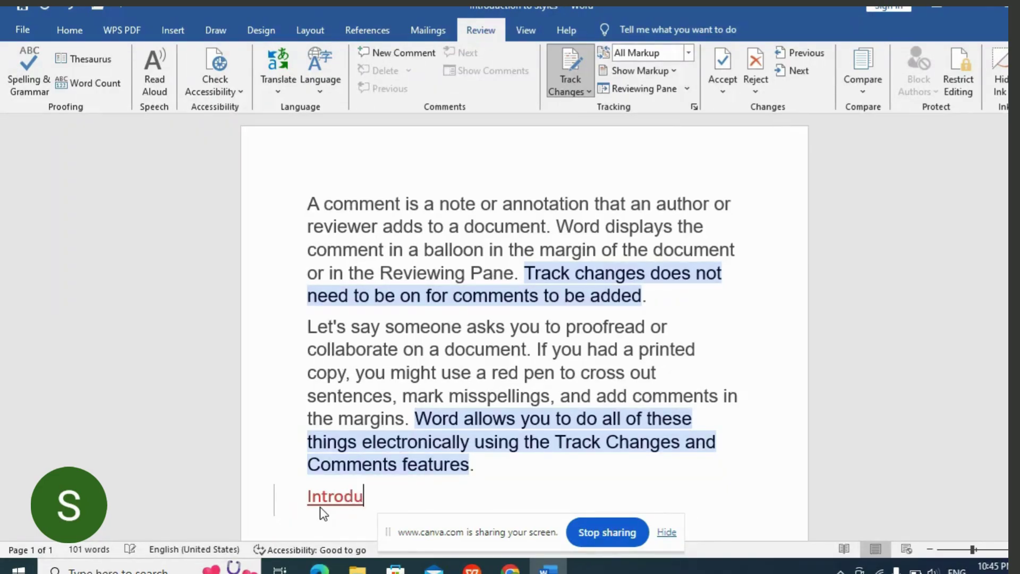
pyautogui.write('ction of T')
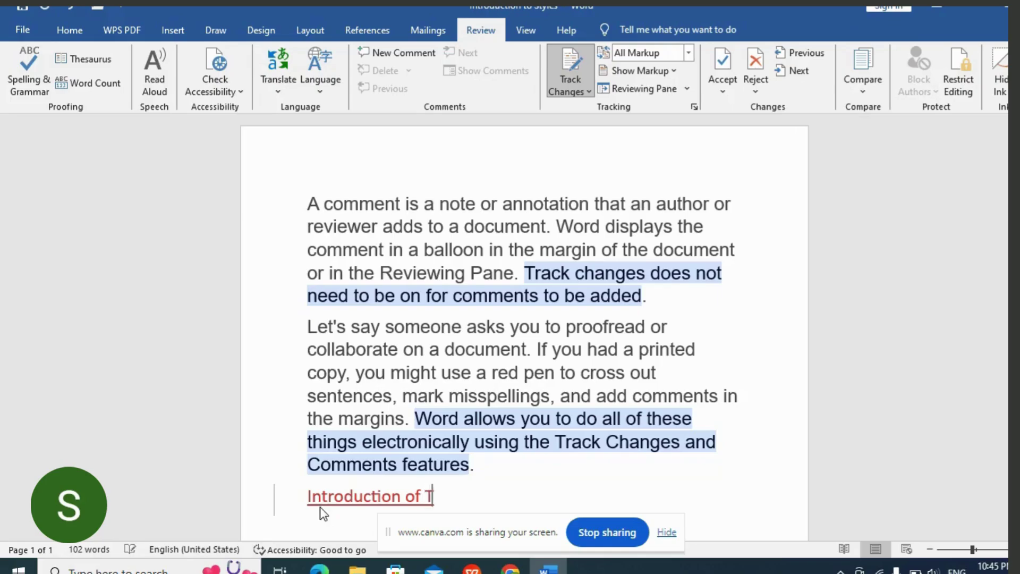
pyautogui.write('rack C')
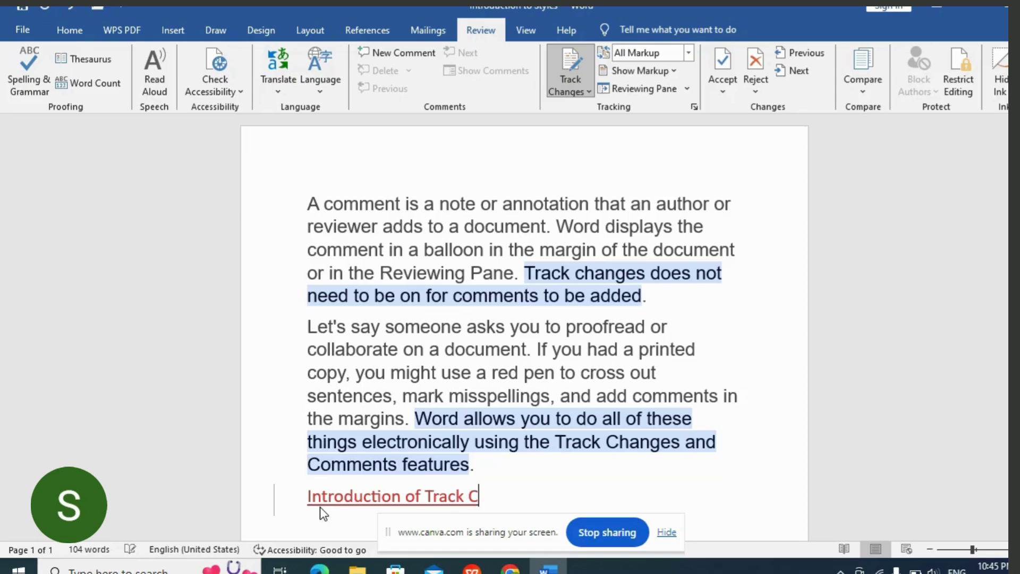
pyautogui.write('hanges')
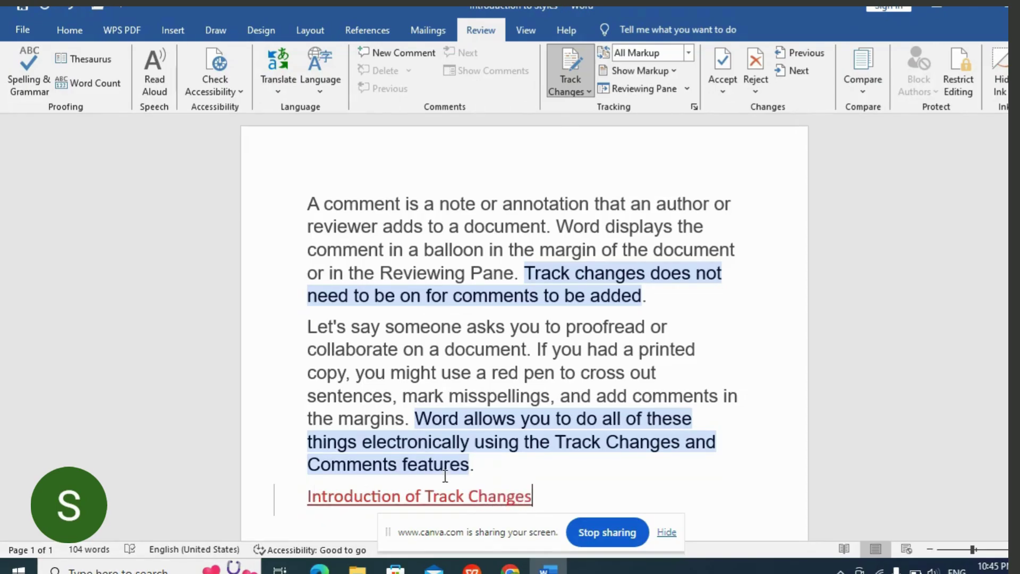
# Step: Delete "features." from the end of the second paragraph as a tracked deletion
pyautogui.click(474, 467)
pyautogui.press('BackSpace')
pyautogui.press('BackSpace')
pyautogui.press('BackSpace')
pyautogui.press('BackSpace')
pyautogui.press('BackSpace')
pyautogui.press('BackSpace')
pyautogui.press('BackSpace')
pyautogui.press('BackSpace')
pyautogui.press('BackSpace')
pyautogui.moveTo(443, 457)
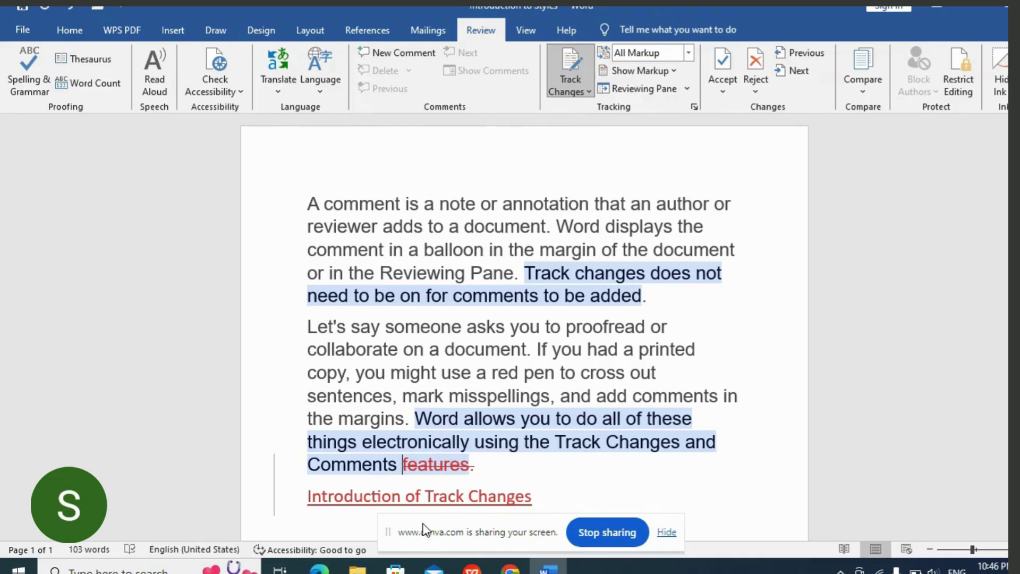
# Step: Switch to WPS Presentation, show the Section 2 slide on viewing and managing changes, and return to the Word document
pyautogui.hotkey('alt', 'Tab')
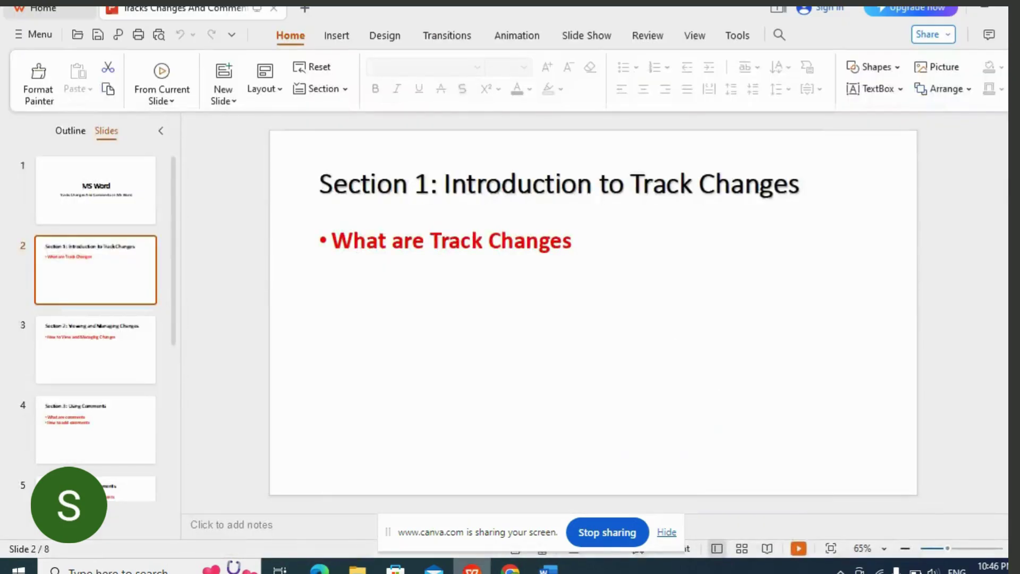
pyautogui.click(115, 365)
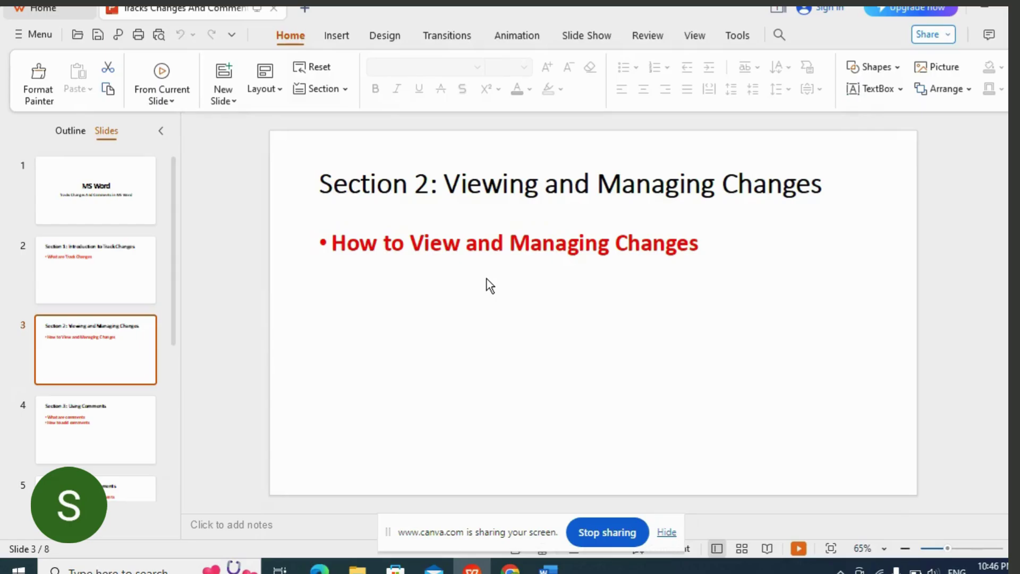
pyautogui.click(548, 568)
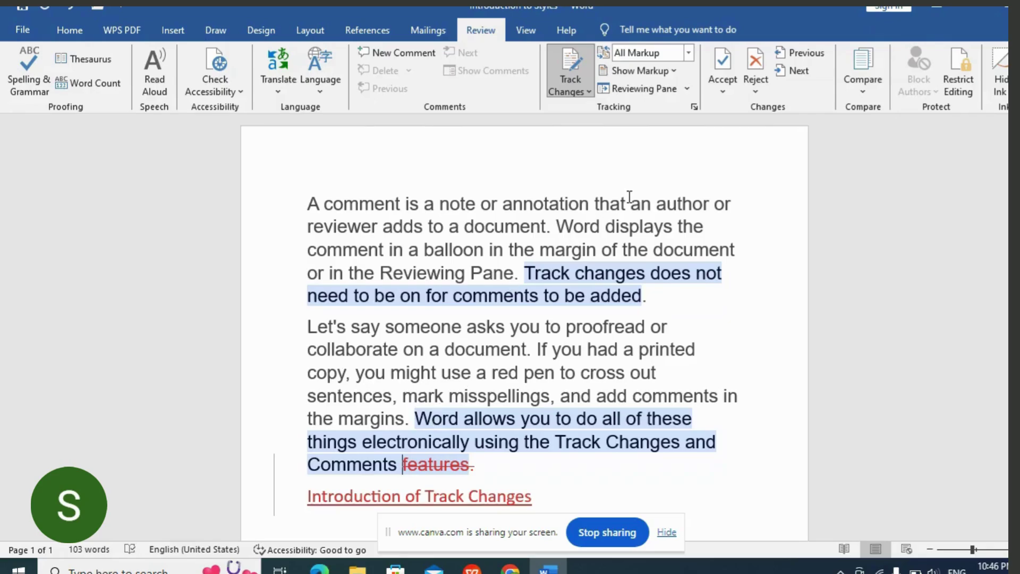
# Step: Go to the tracked deletion of "features.", accept it and move to the following change
pyautogui.click(792, 72)
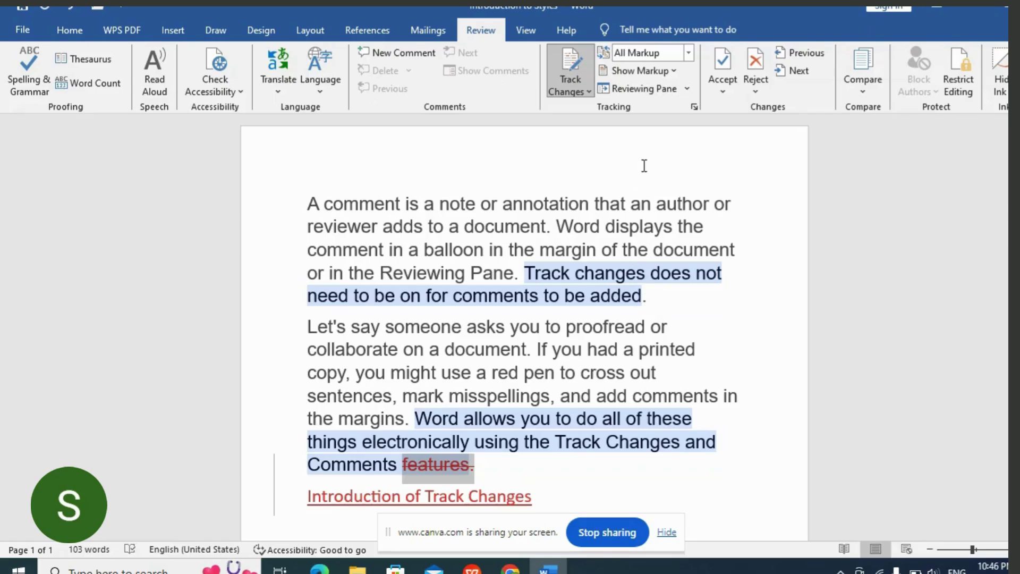
pyautogui.click(719, 88)
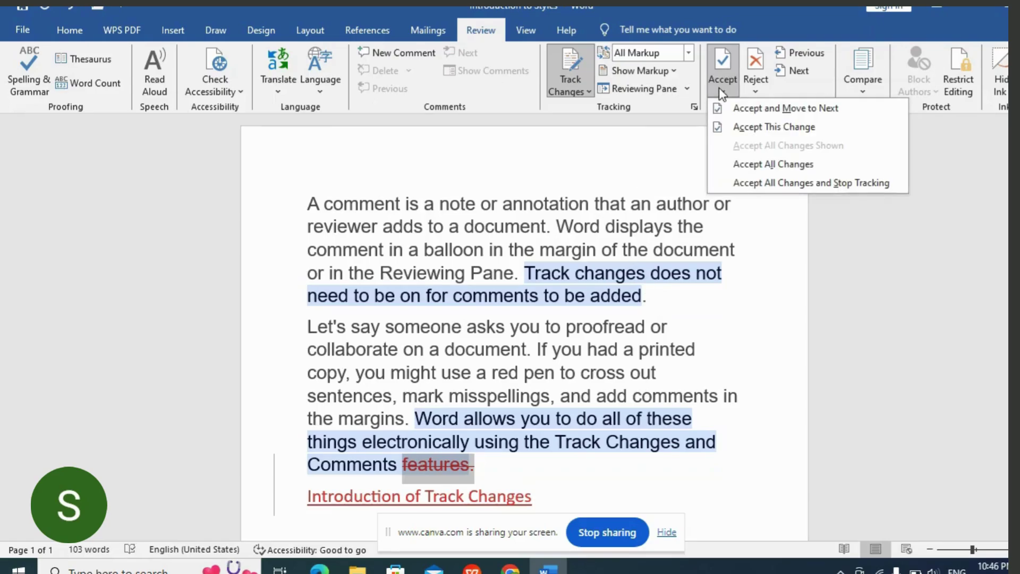
pyautogui.click(735, 108)
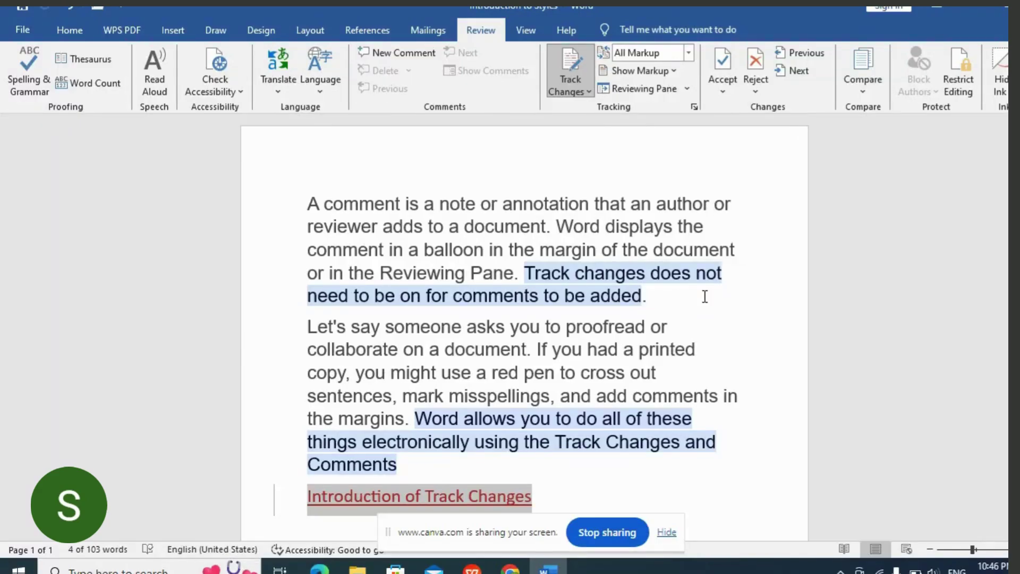
# Step: Switch to WPS Presentation, show the Section 3 slide on using comments, and return to the Word document
pyautogui.click(472, 567)
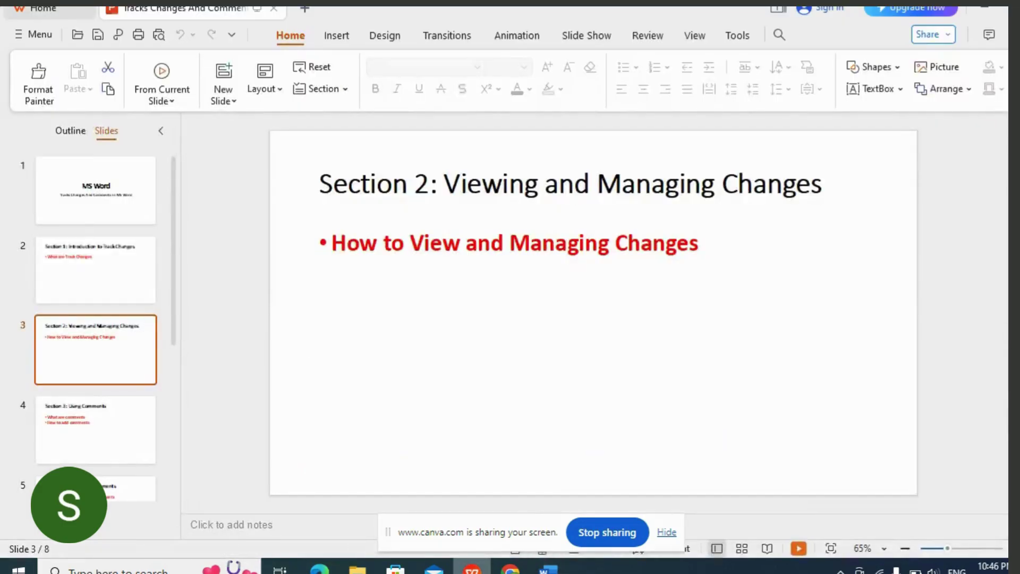
pyautogui.click(111, 427)
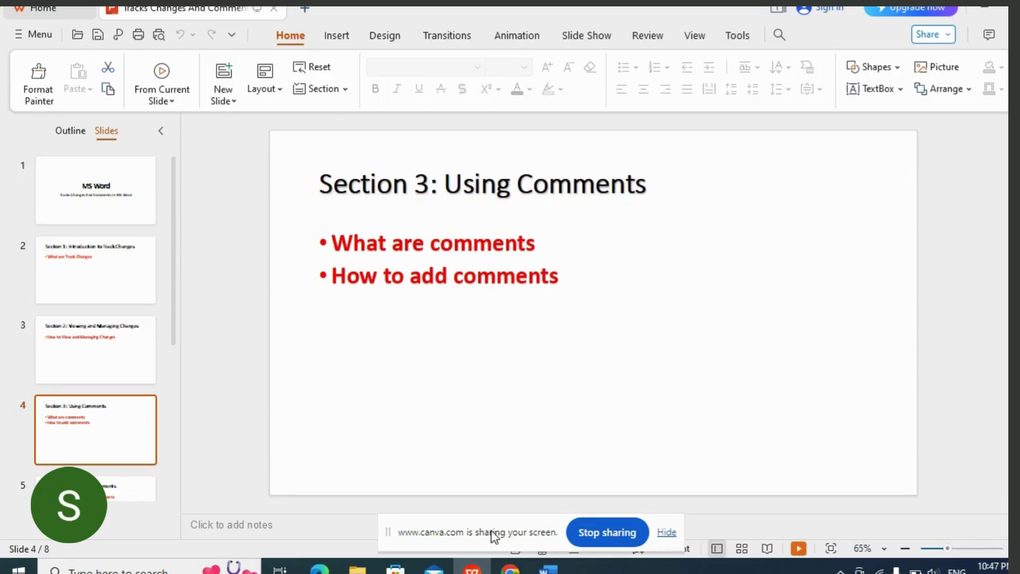
pyautogui.click(547, 567)
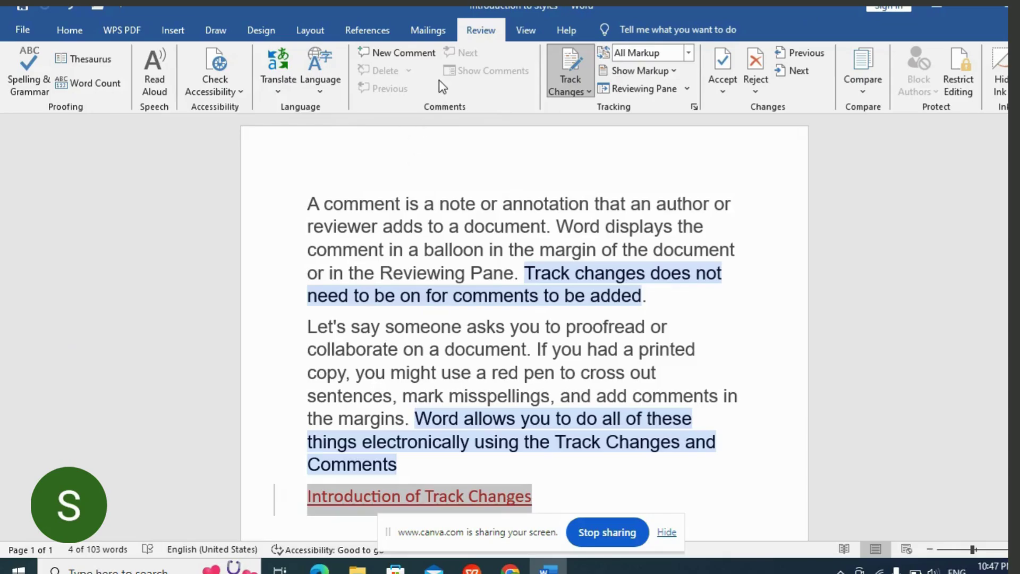
# Step: Attach a comment reading "Introduction" to the line "Introduction of Track Changes"
pyautogui.click(396, 53)
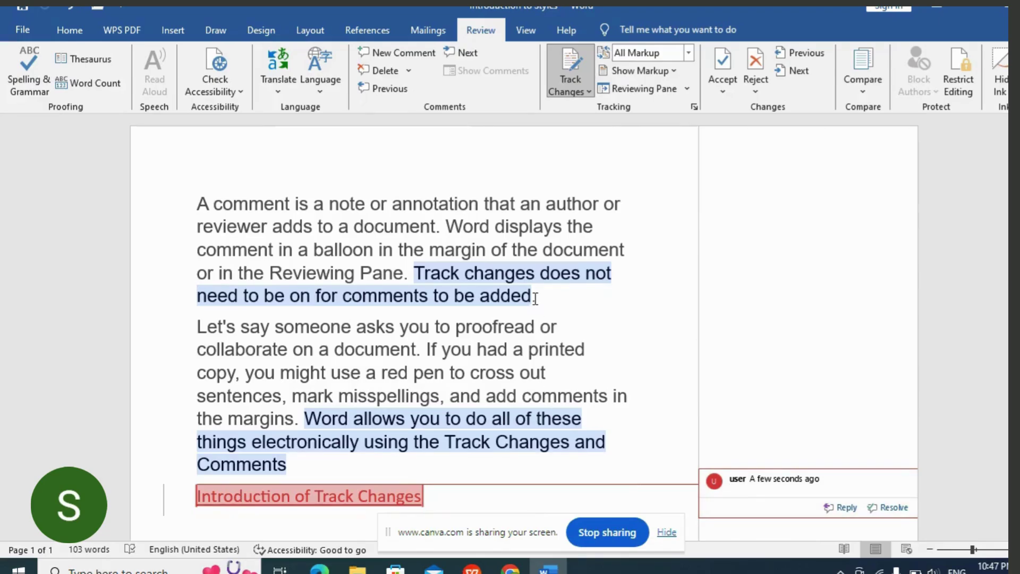
pyautogui.moveTo(532, 296); pyautogui.dragTo(429, 275)
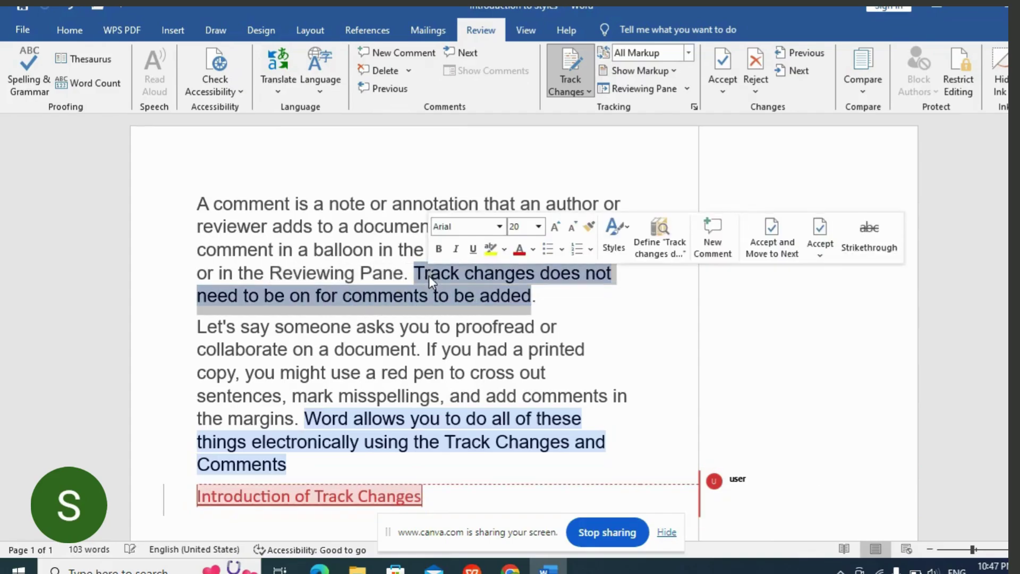
pyautogui.moveTo(707, 511)
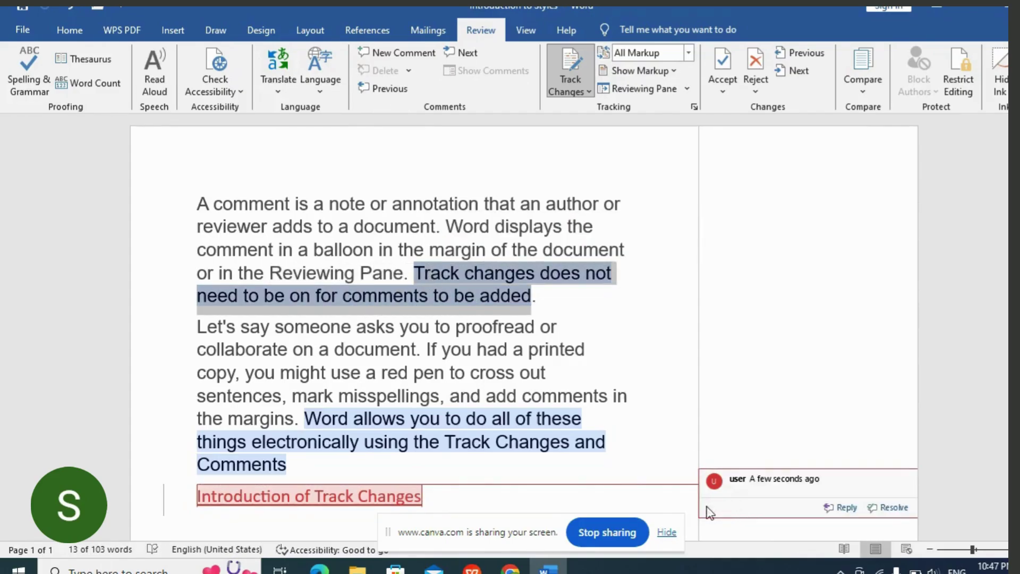
pyautogui.click(734, 489)
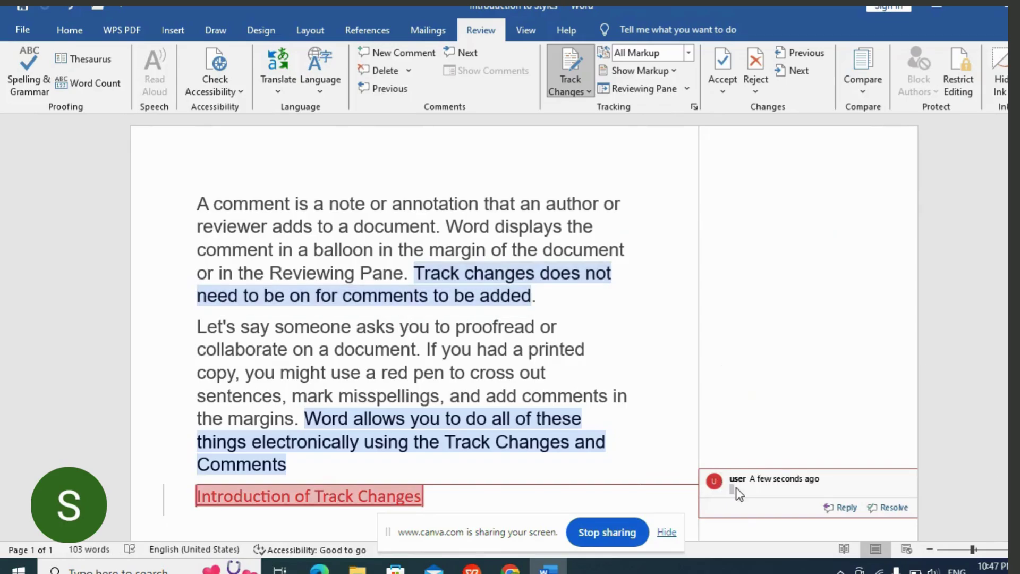
pyautogui.write('Introduction')
# Step: Show the Section 4 slide in WPS Presentation and, back in Word, delete the comment on the "Introduction of Track Changes" line
pyautogui.click(472, 567)
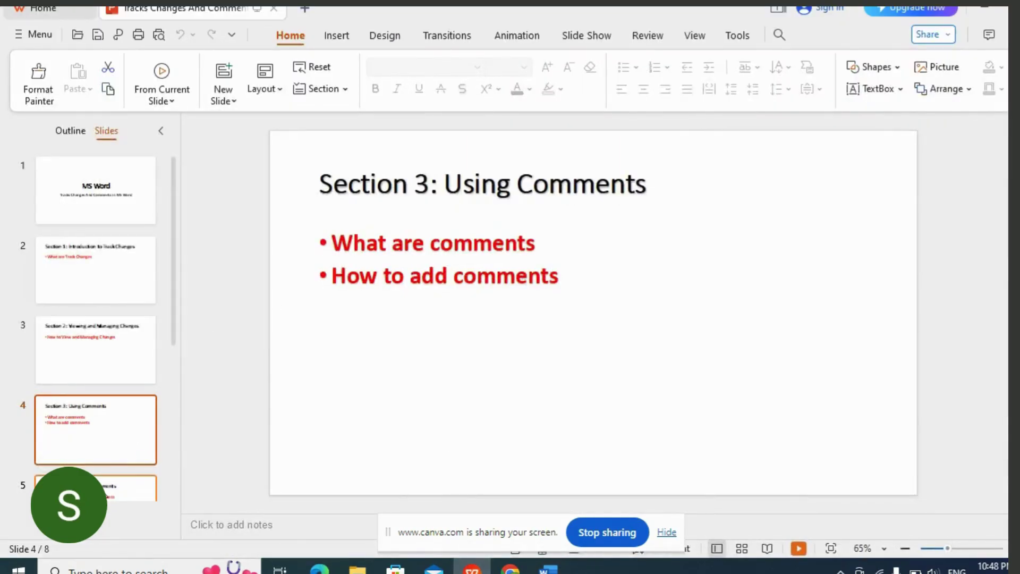
pyautogui.click(111, 485)
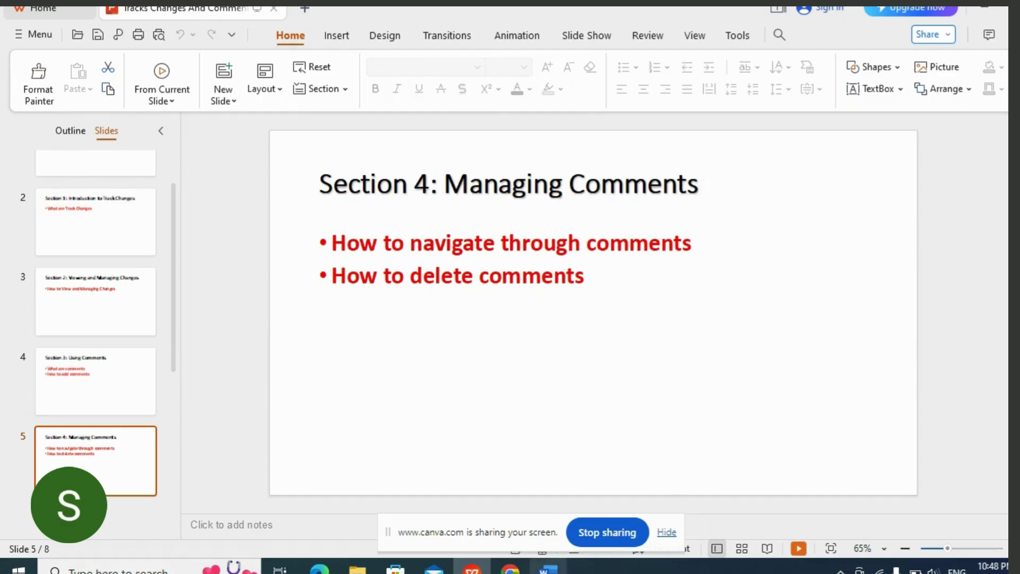
pyautogui.click(548, 568)
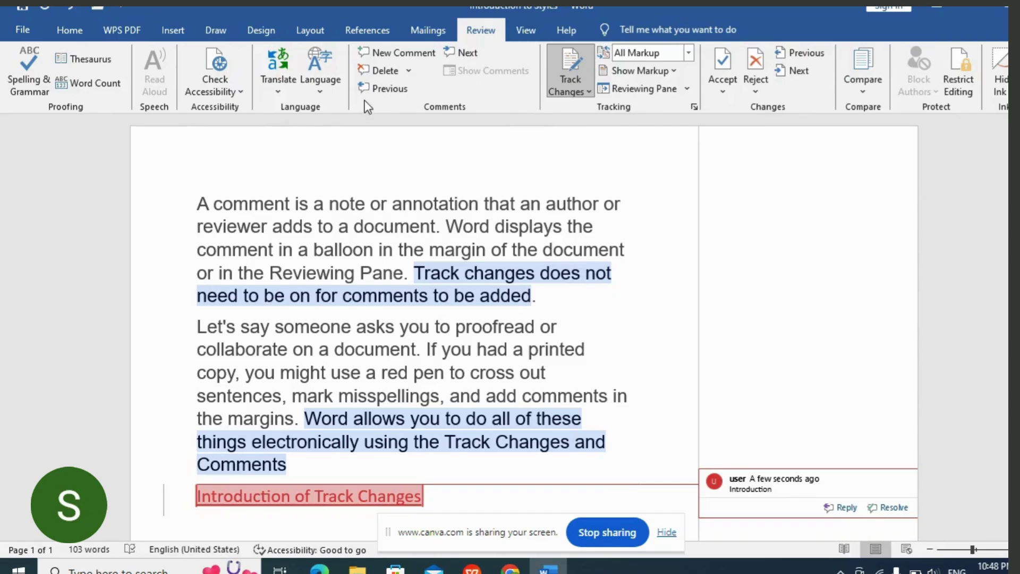
pyautogui.click(402, 68)
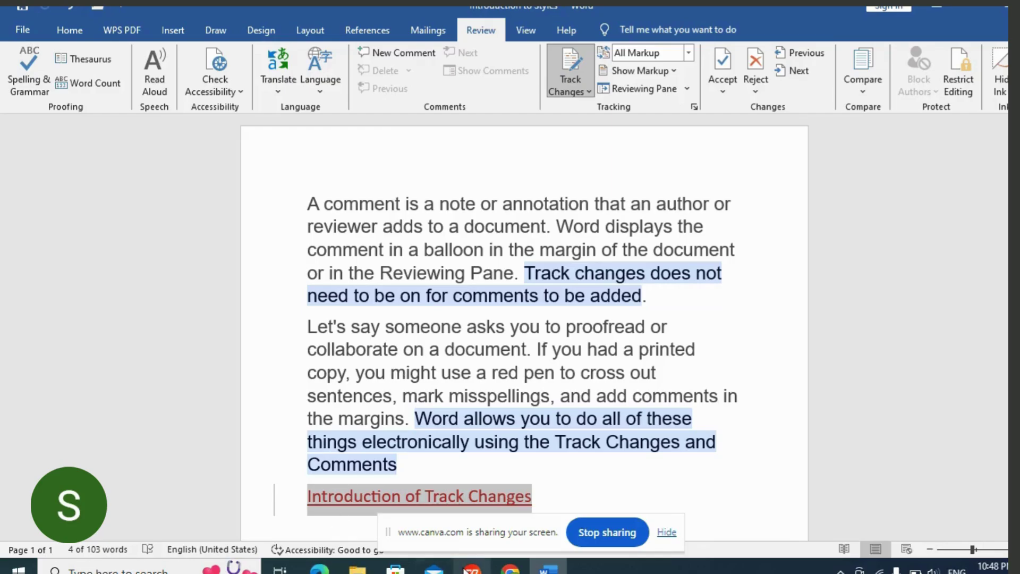
# Step: Switch to WPS Presentation, show the Section 5 slide on customizing track changes, and return to the Word document
pyautogui.click(472, 570)
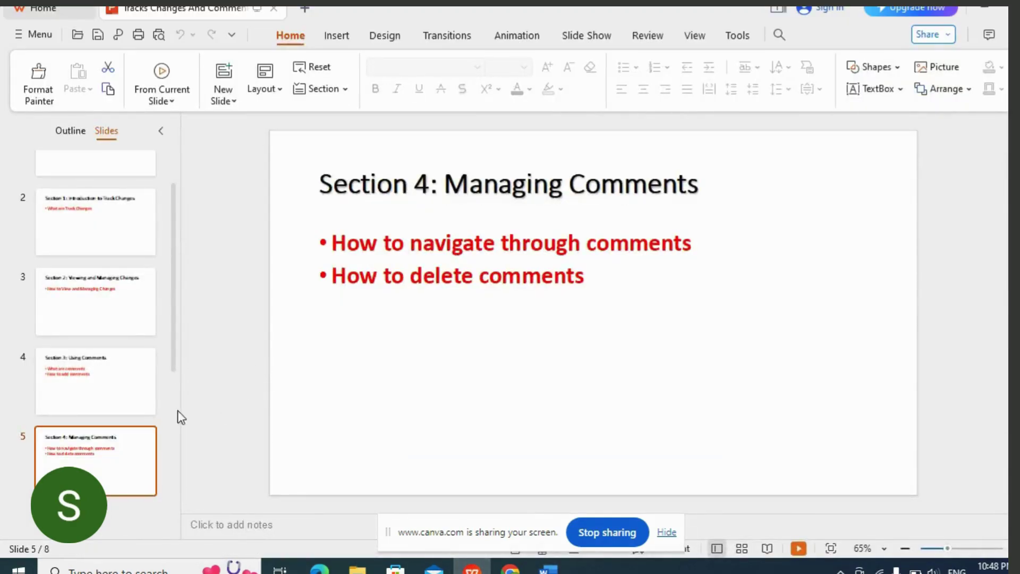
pyautogui.moveTo(173, 370); pyautogui.dragTo(178, 469)
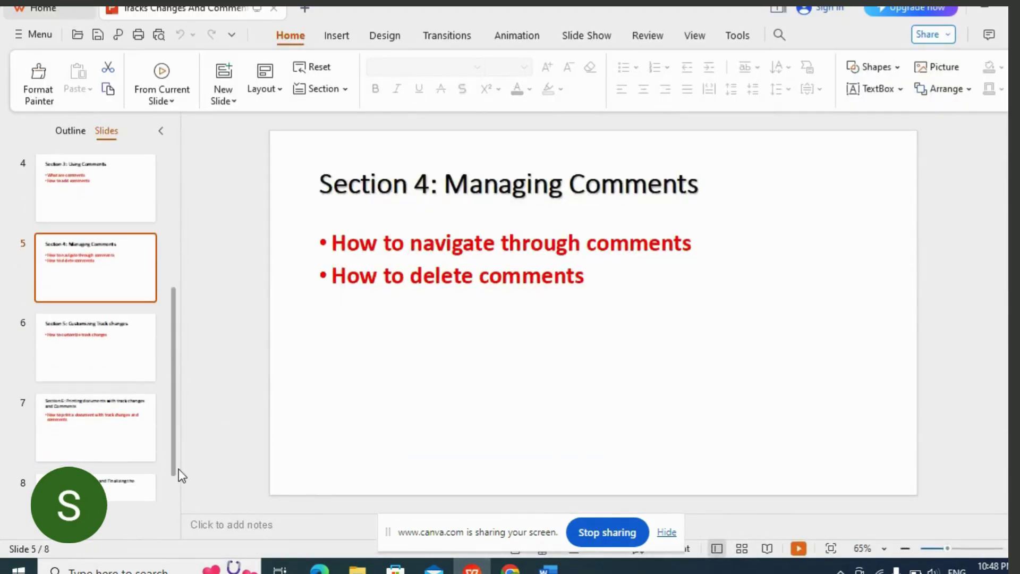
pyautogui.click(111, 368)
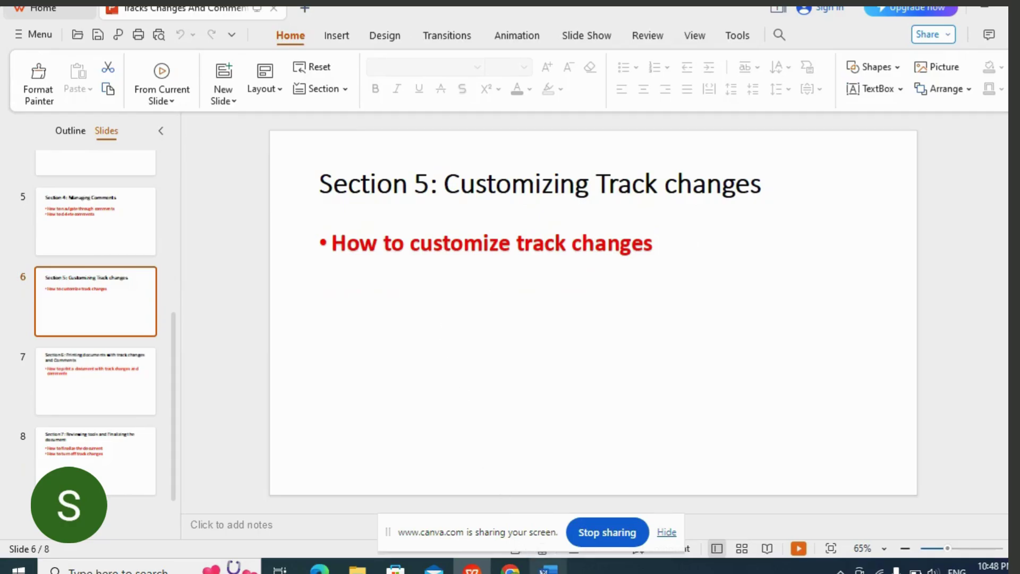
pyautogui.hotkey('alt', 'Tab')
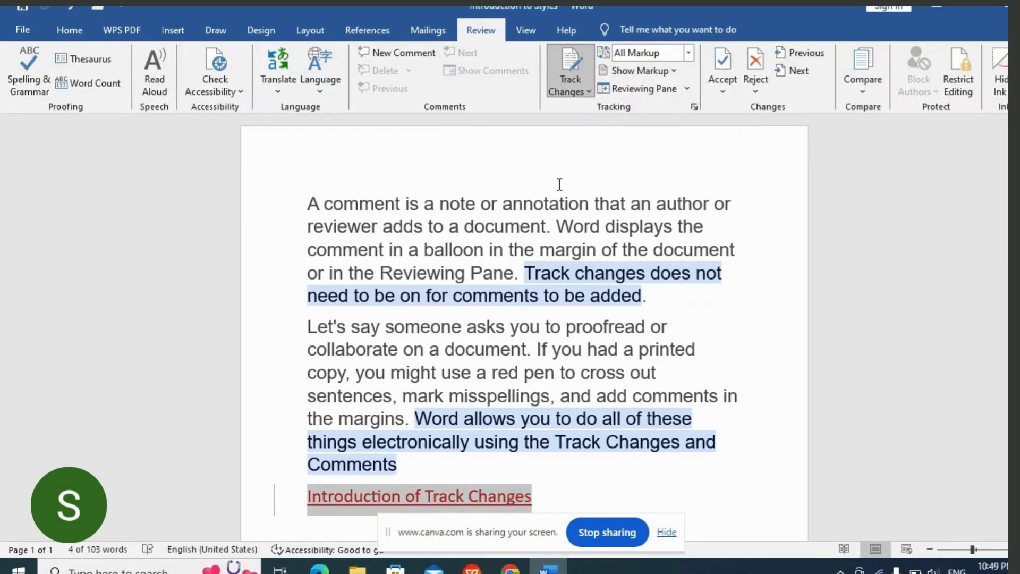
# Step: Review the Track Changes options and the advanced markup settings, and accept both dialogs without altering anything
pyautogui.click(693, 107)
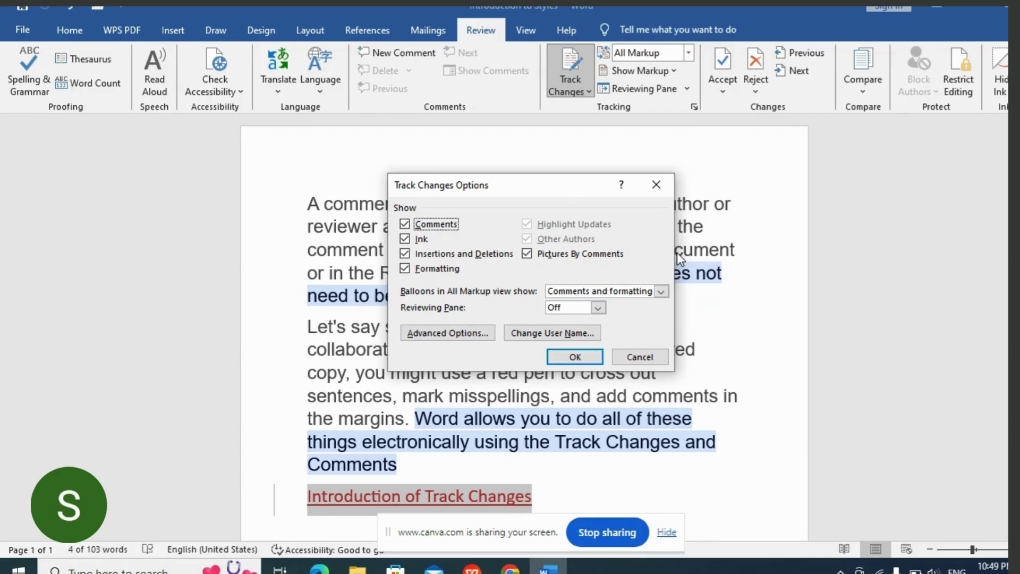
pyautogui.click(468, 333)
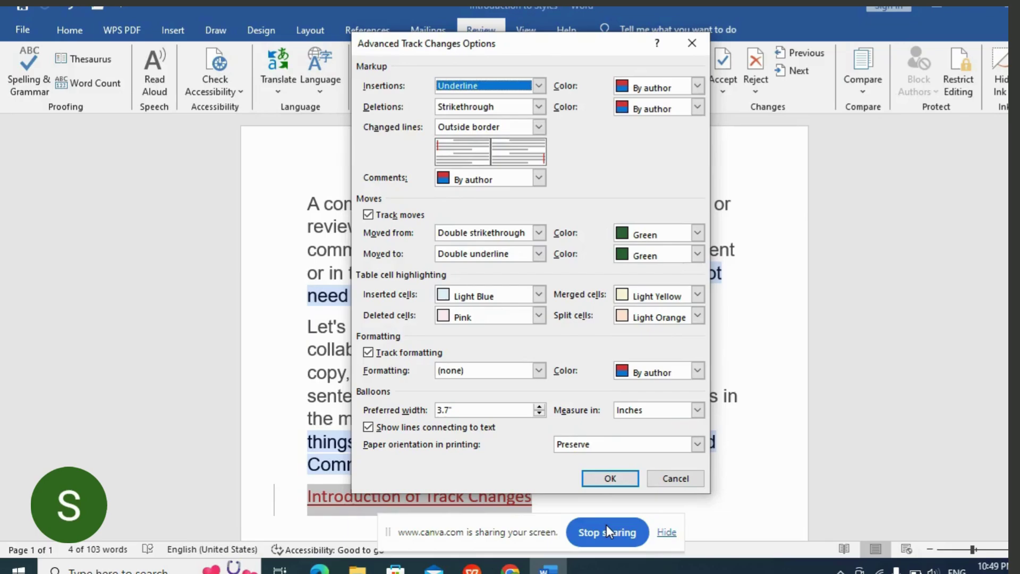
pyautogui.click(609, 481)
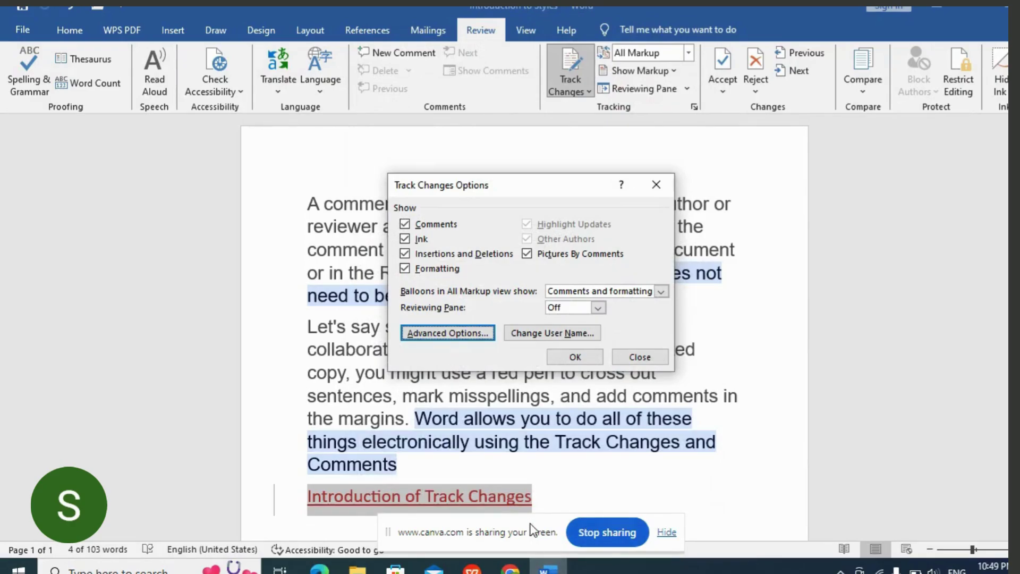
pyautogui.click(579, 351)
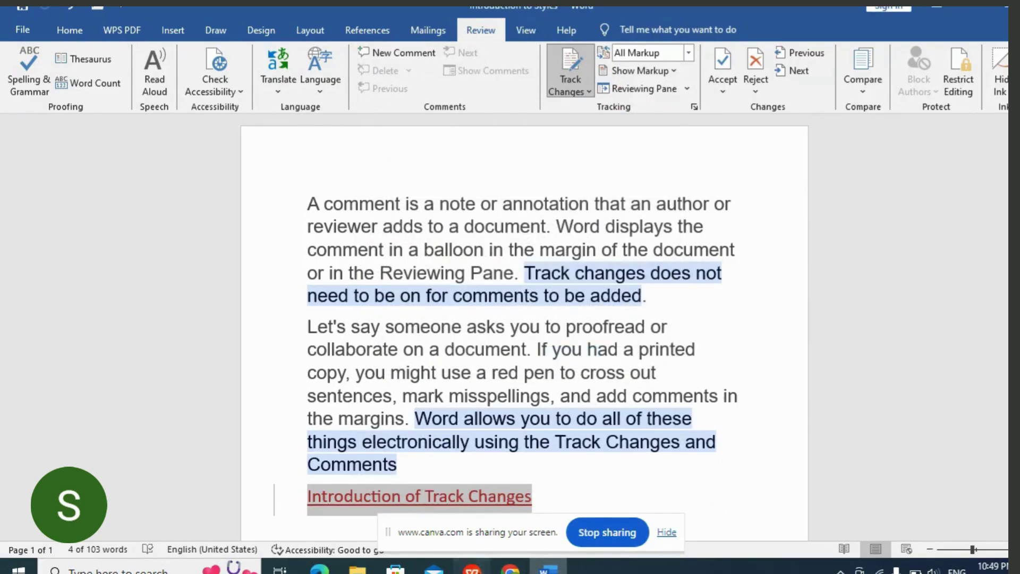
# Step: Switch to WPS Presentation and show the Section 6 slide on printing documents with track changes and comments
pyautogui.click(472, 567)
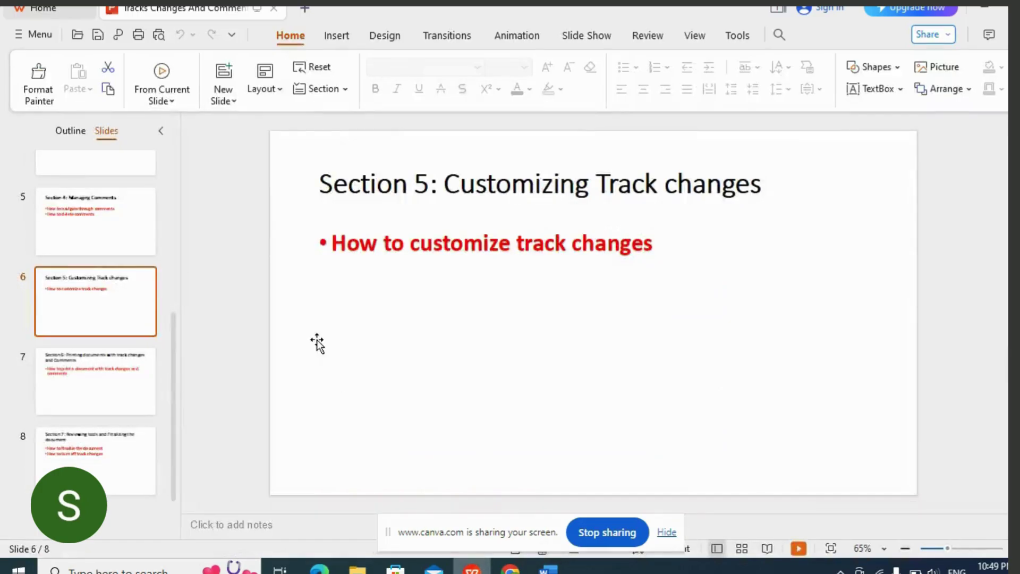
pyautogui.click(69, 396)
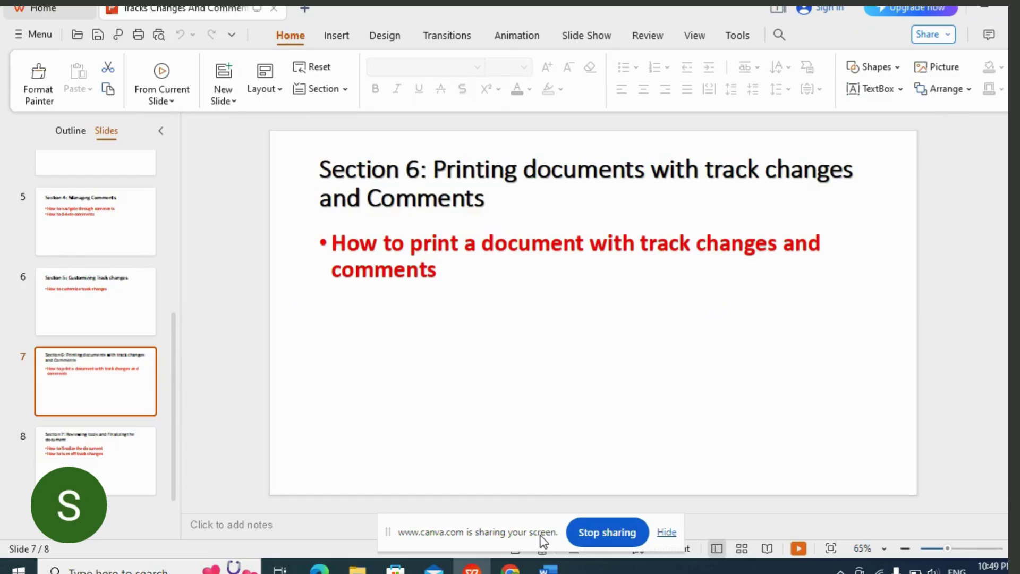
# Step: Switch to the Word document, review its print settings and the page-range options including Print Markup, and return to the document without printing
pyautogui.moveTo(547, 567)
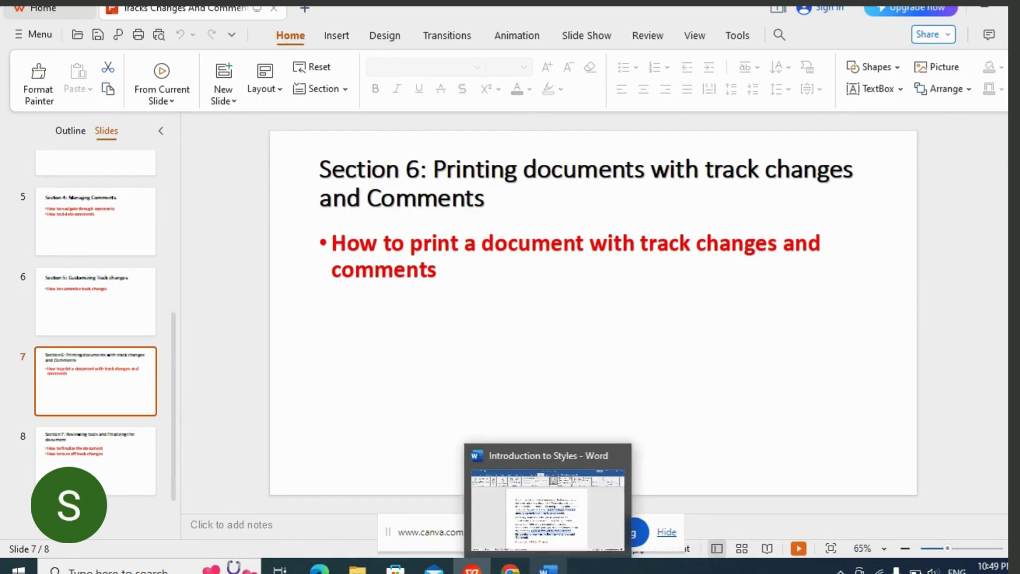
pyautogui.click(555, 570)
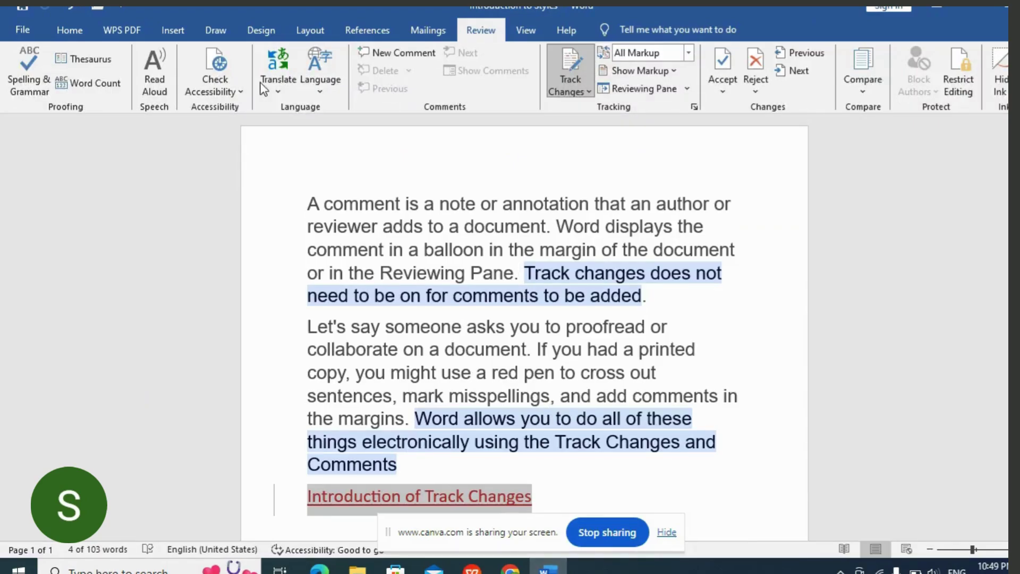
pyautogui.click(23, 31)
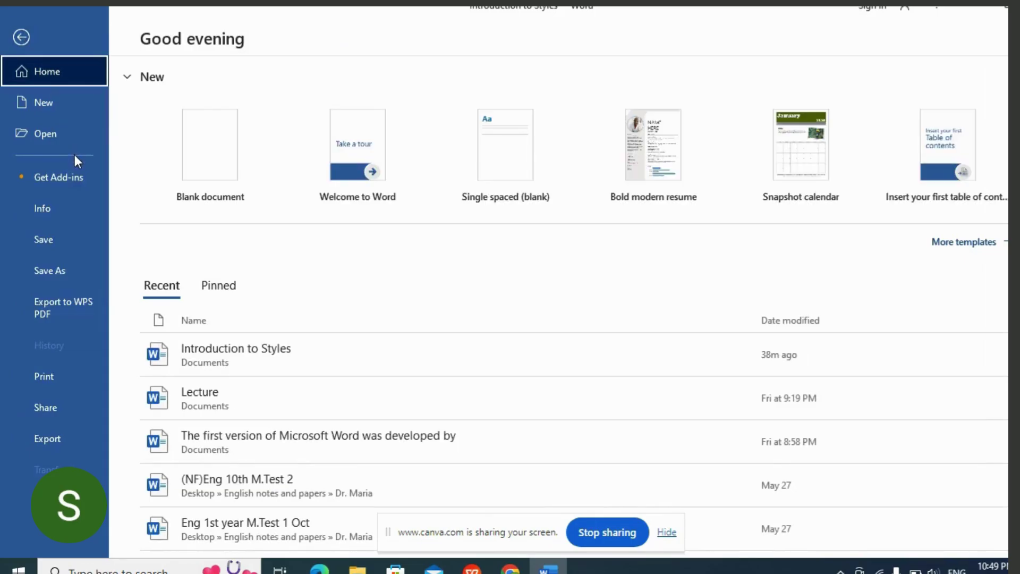
pyautogui.click(49, 379)
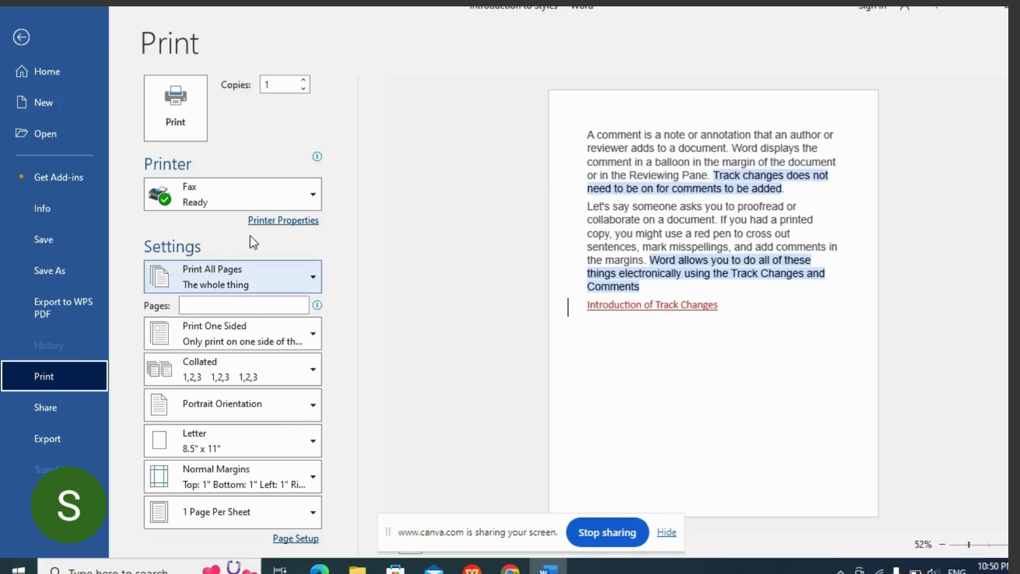
pyautogui.click(308, 282)
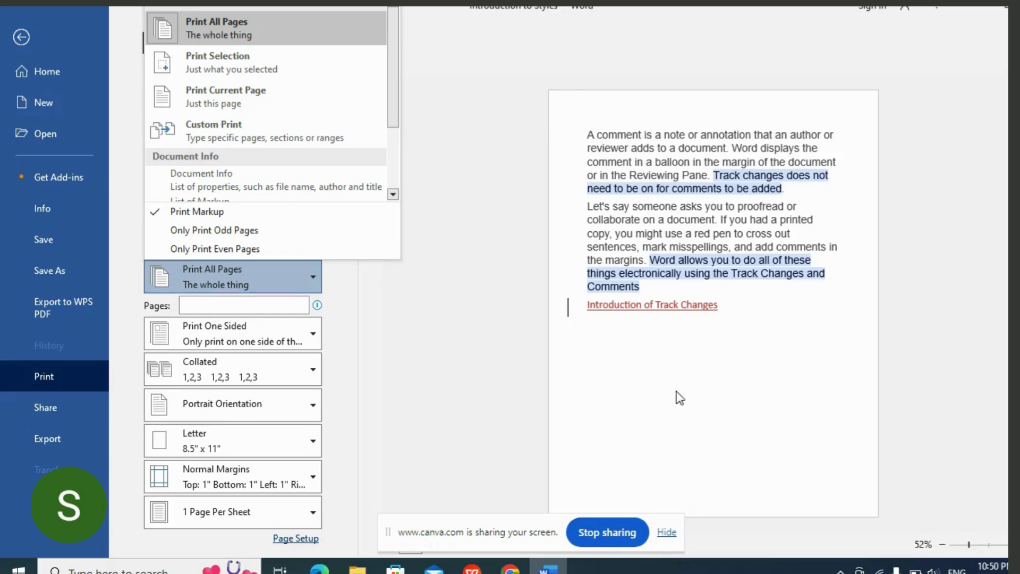
pyautogui.click(431, 310)
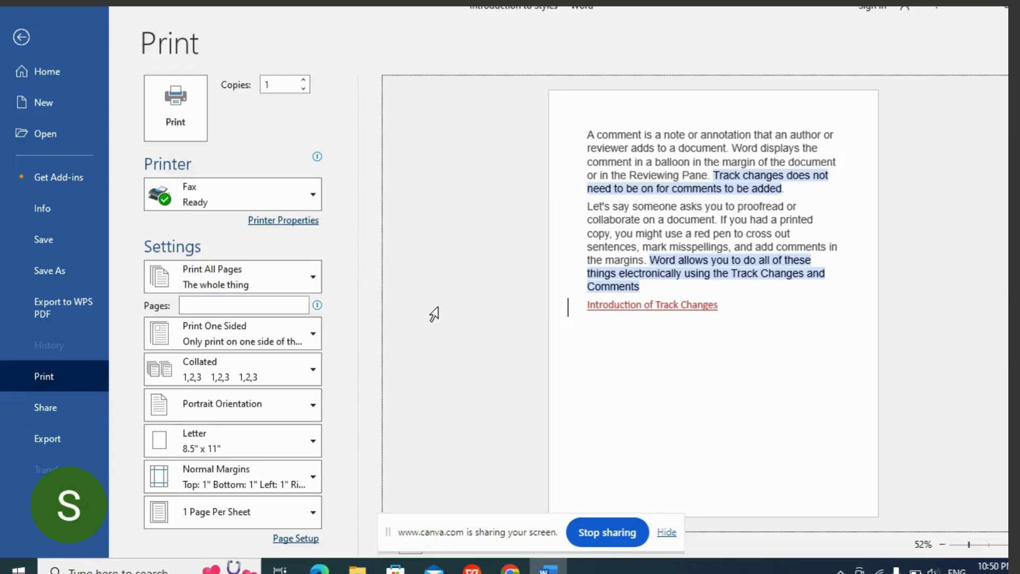
pyautogui.click(24, 36)
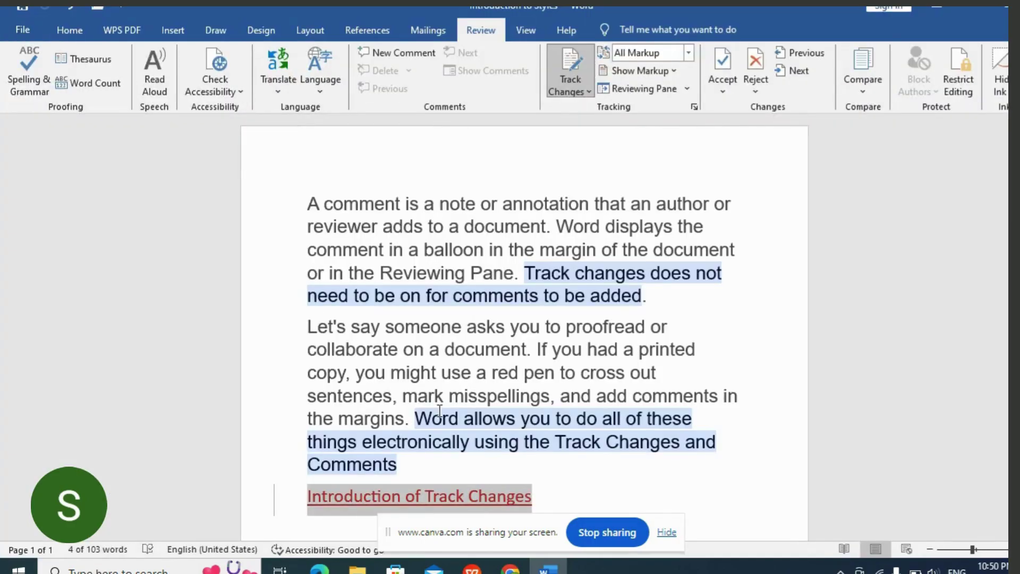
# Step: Switch to WPS Presentation, show the Section 7 slide on reviewing tools and finalizing the document, and return to Word
pyautogui.click(471, 567)
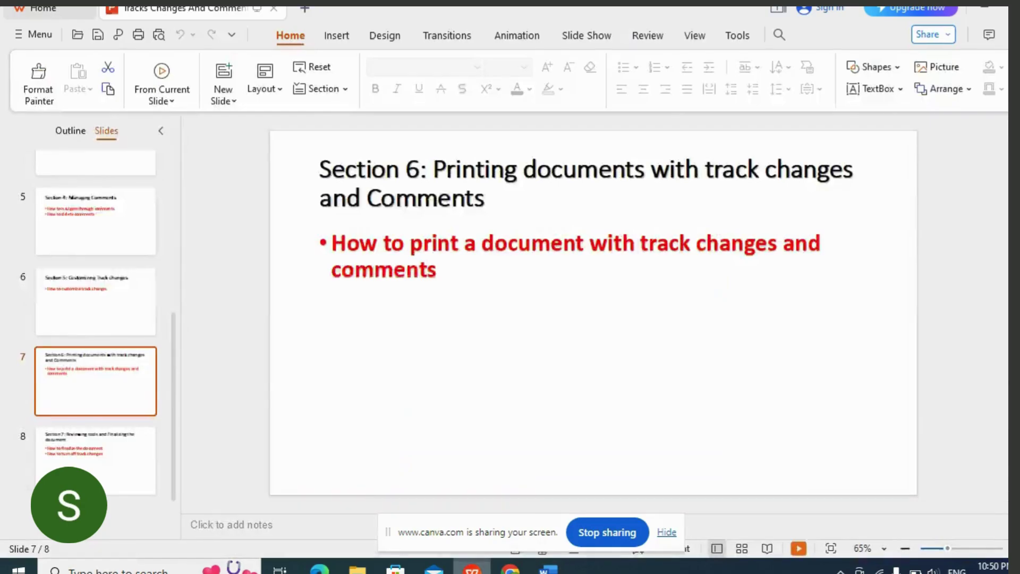
pyautogui.click(126, 447)
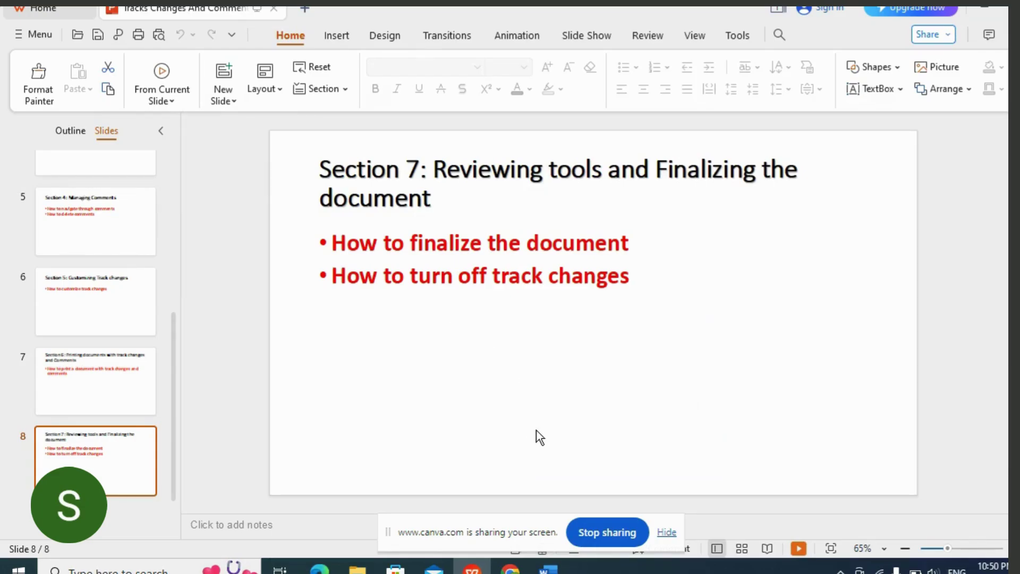
pyautogui.click(548, 569)
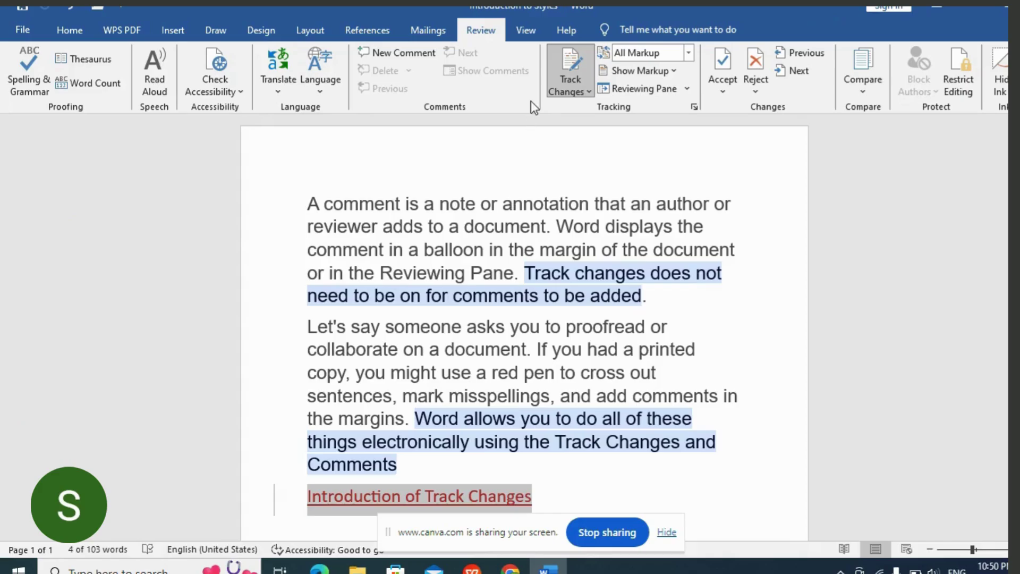
# Step: Reject the tracked insertion "Introduction of Track Changes" below the second paragraph and turn off Track Changes
pyautogui.click(754, 90)
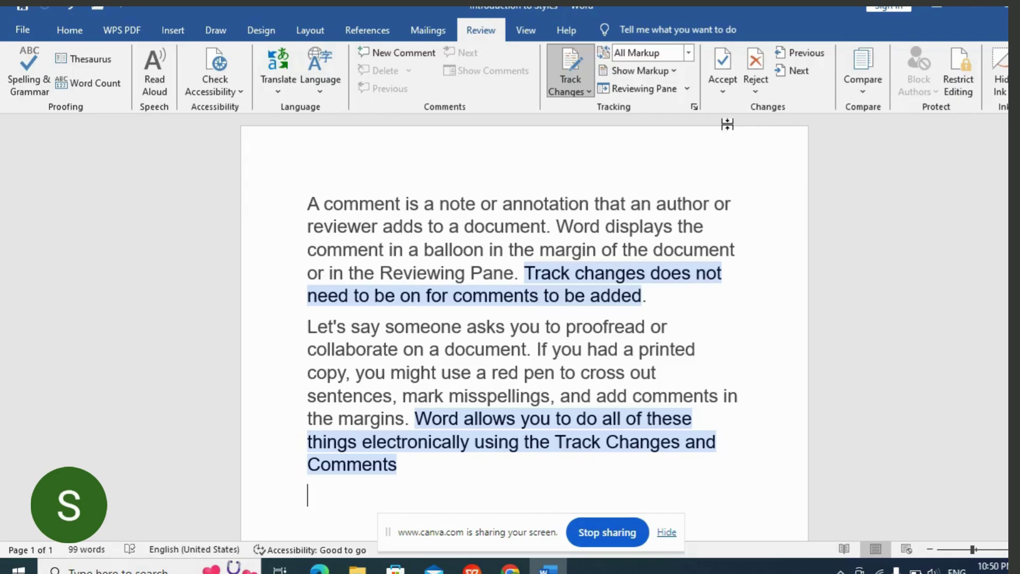
pyautogui.click(588, 91)
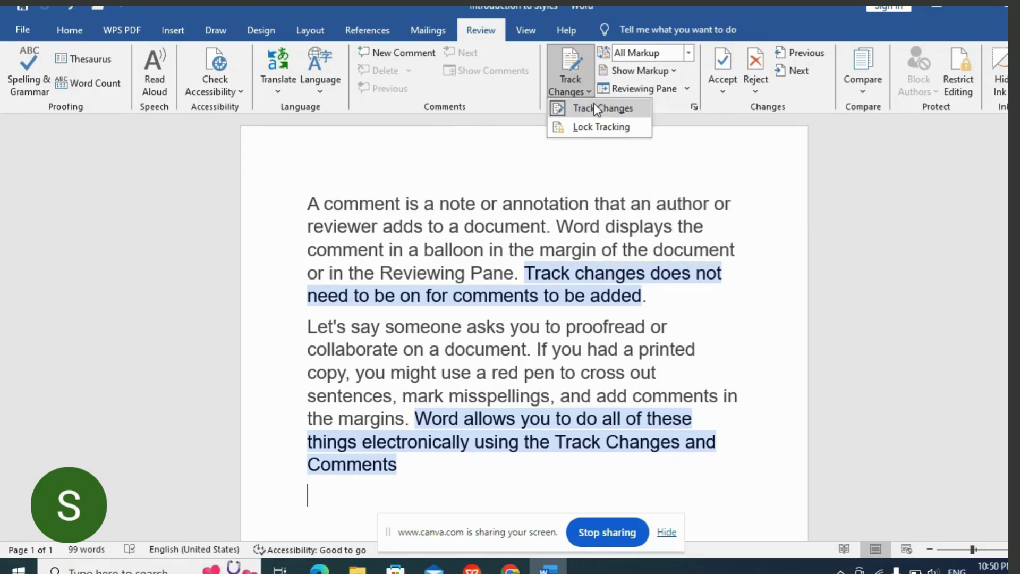
pyautogui.click(596, 109)
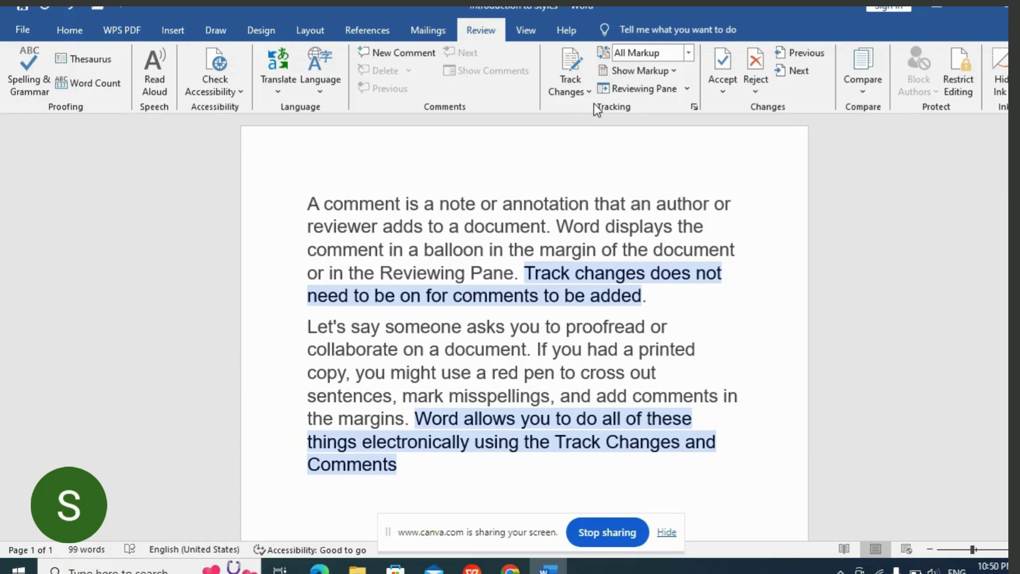